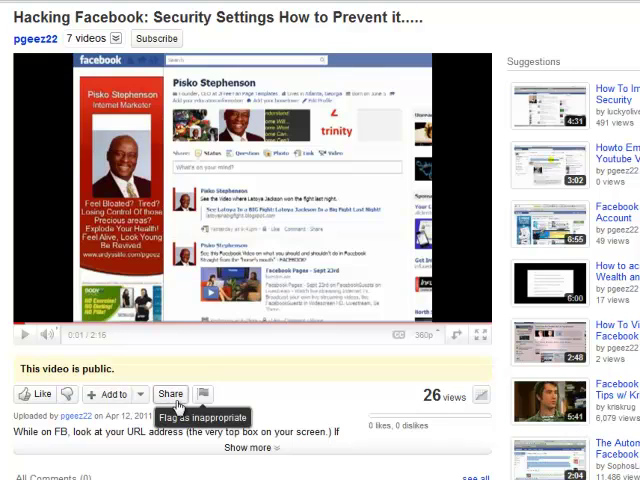
Pause the Facebook security video and bring up its Share options with the short link.
{"action": "left_click", "coordinate": [27, 336]}
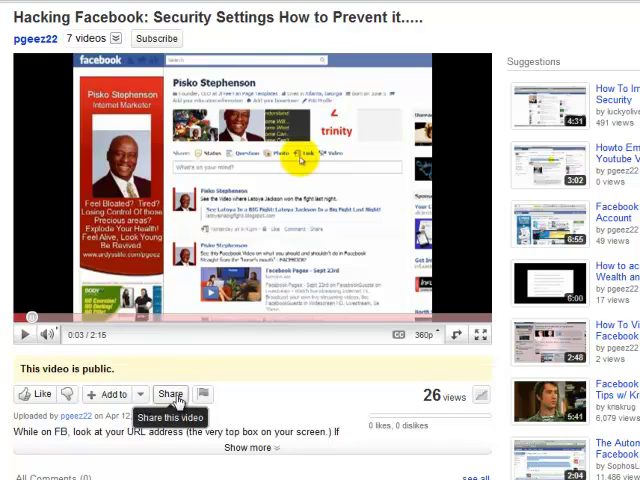
{"action": "left_click", "coordinate": [180, 402]}
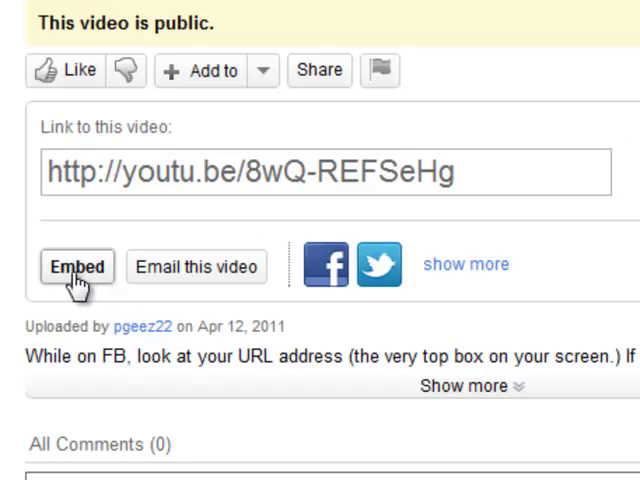
Show the embed code, compare old object and iframe versions, and end on the iframe code.
{"action": "left_click", "coordinate": [77, 270]}
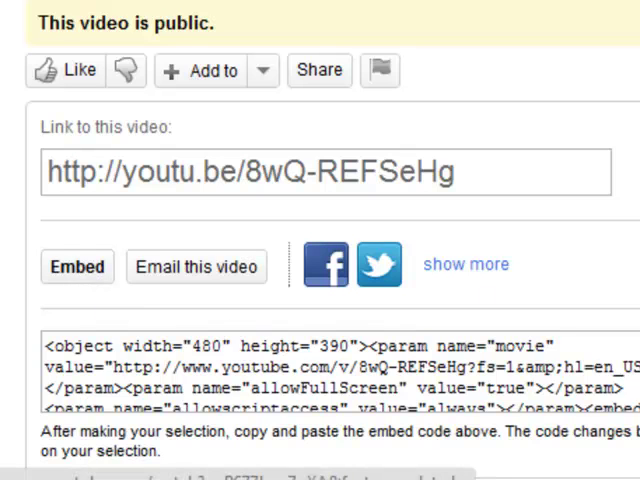
{"action": "scroll", "coordinate": [280, 345], "scroll_direction": "down", "scroll_amount": 1}
{"action": "scroll", "coordinate": [280, 345], "scroll_direction": "down", "scroll_amount": 3}
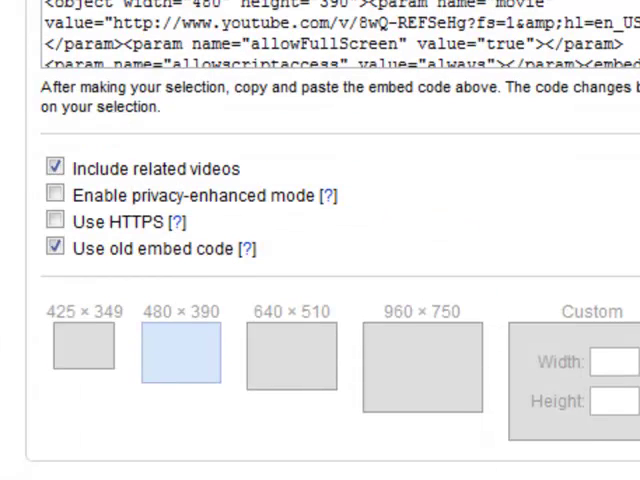
{"action": "left_click", "coordinate": [55, 248]}
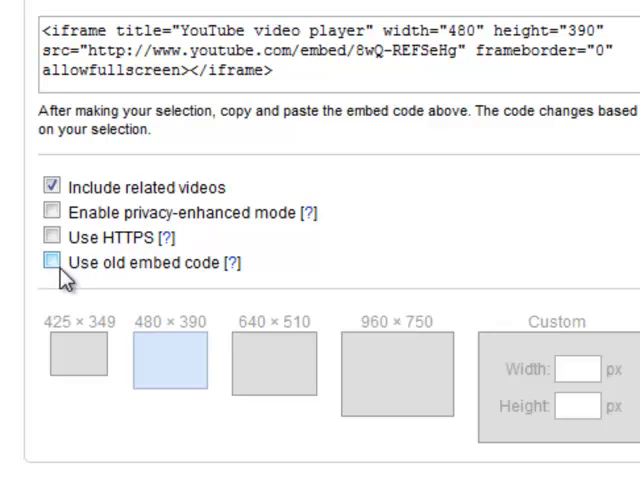
{"action": "left_click", "coordinate": [52, 262]}
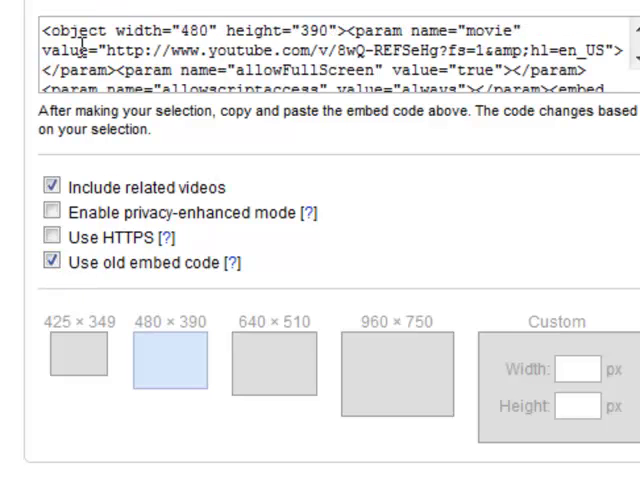
{"action": "left_click", "coordinate": [52, 262]}
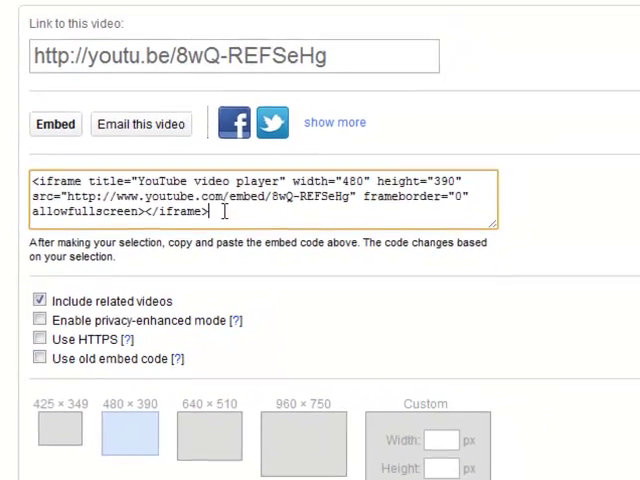
Copy the video's embed code and paste it into a new Blogger post titled test1.
{"action": "left_click_drag", "start_coordinate": [290, 70], "coordinate": [30, 20]}
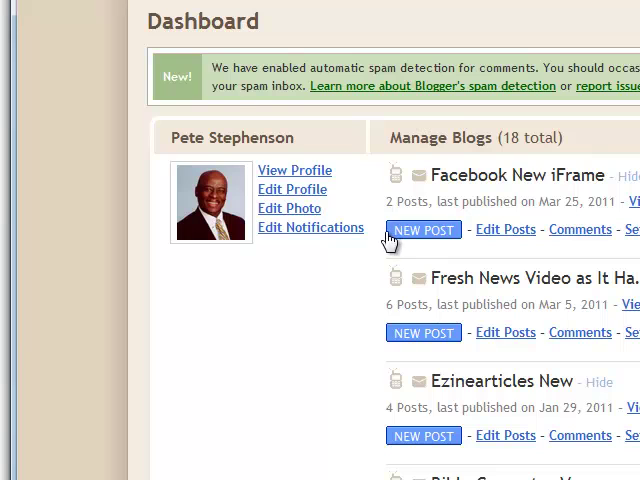
{"action": "left_click", "coordinate": [429, 236]}
{"action": "type", "text": "test1"}
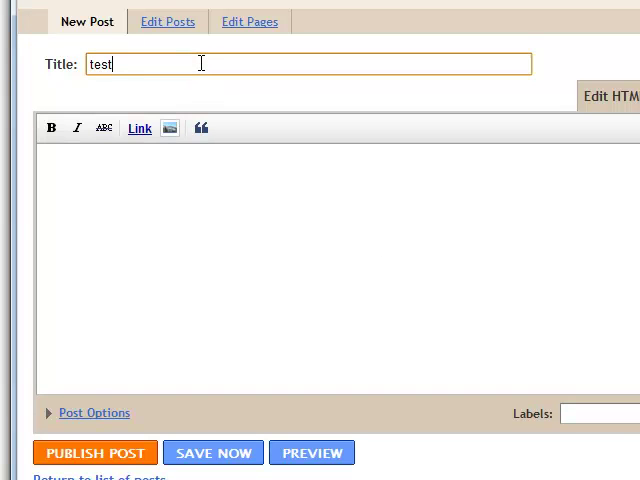
{"action": "left_click", "coordinate": [109, 194]}
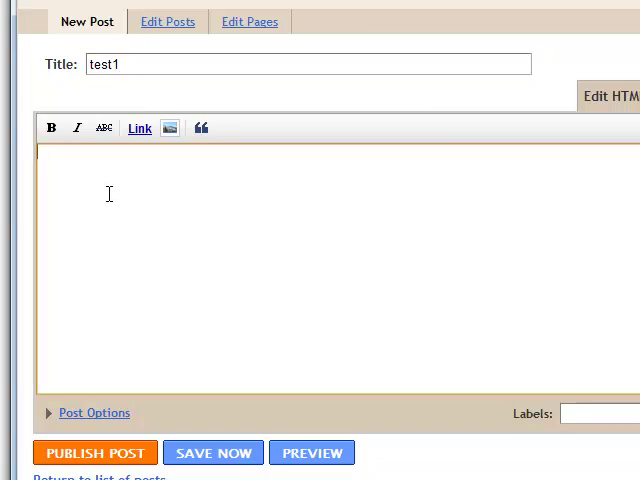
{"action": "right_click", "coordinate": [106, 194]}
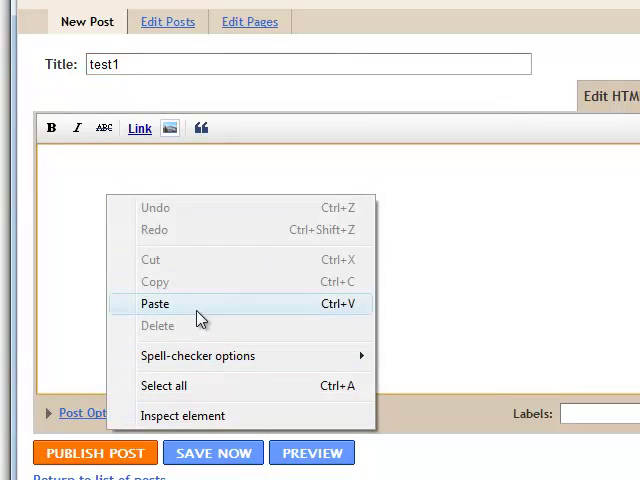
{"action": "left_click", "coordinate": [153, 303]}
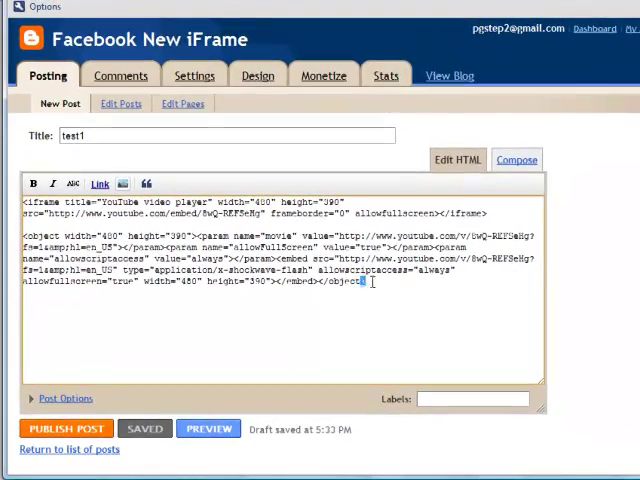
Delete the <object> embed block from the test1 draft and preview the post.
{"action": "left_click_drag", "start_coordinate": [372, 282], "coordinate": [24, 235]}
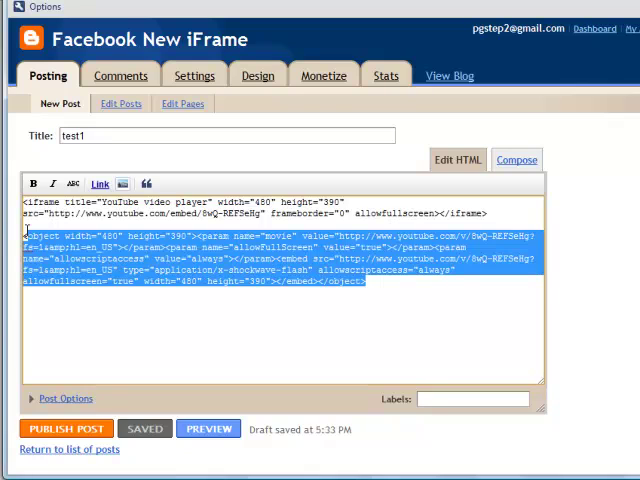
{"action": "key", "text": "Delete"}
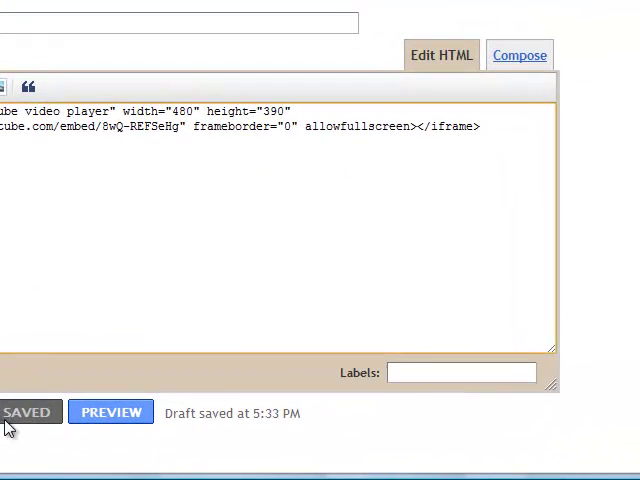
{"action": "left_click", "coordinate": [111, 413]}
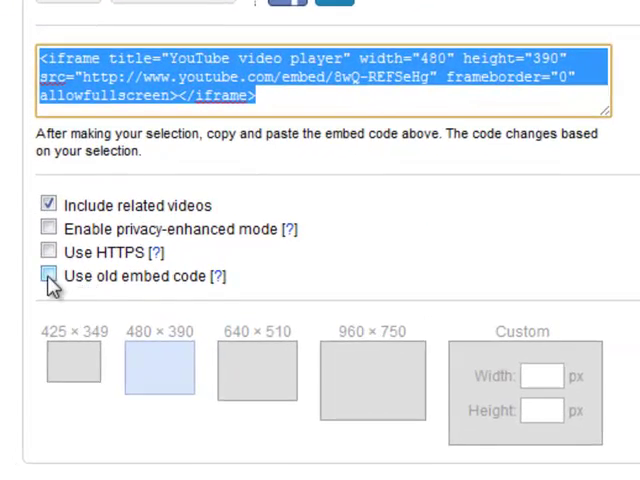
Use the old object embed code with 'Include related videos' unchecked, and select it for copying.
{"action": "left_click", "coordinate": [29, 356]}
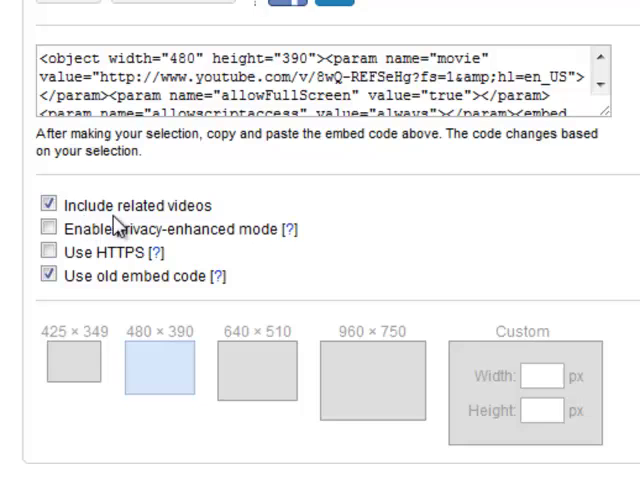
{"action": "left_click", "coordinate": [49, 205]}
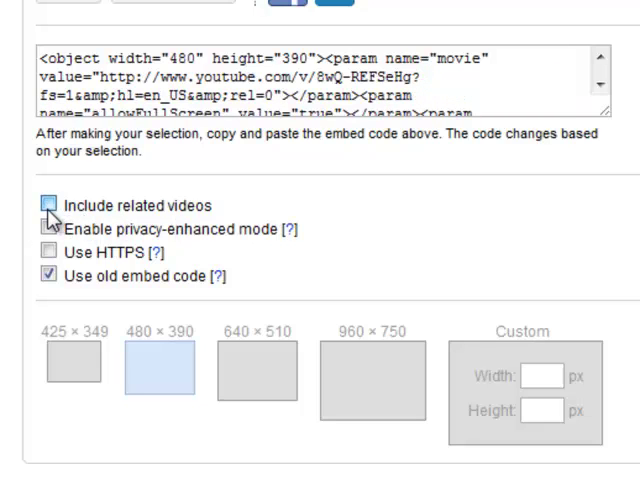
{"action": "left_click", "coordinate": [49, 205]}
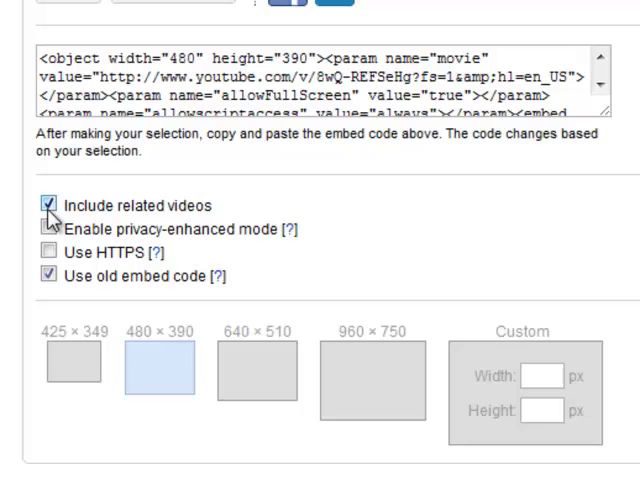
{"action": "left_click", "coordinate": [49, 205]}
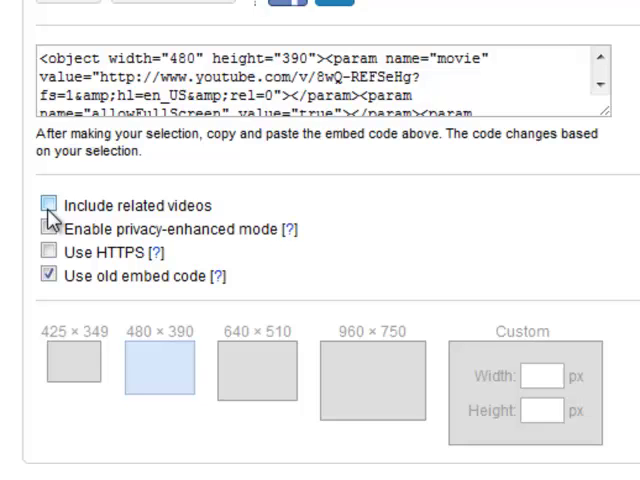
{"action": "left_click", "coordinate": [355, 88]}
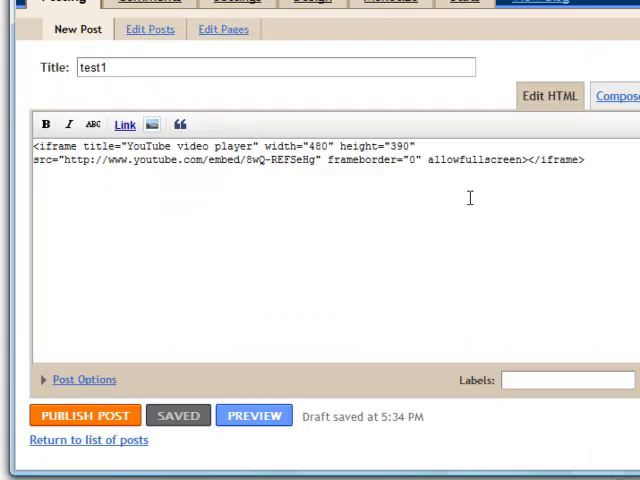
Swap the test1 post's iframe code for the pasted object embed code and preview it.
{"action": "left_click_drag", "start_coordinate": [584, 160], "coordinate": [34, 146]}
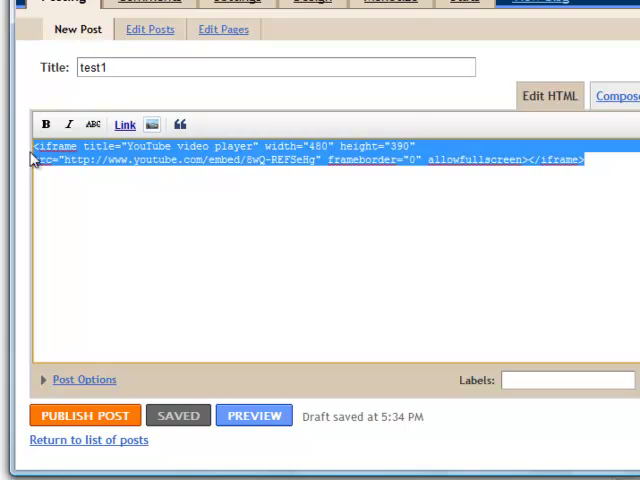
{"action": "key", "text": "Delete"}
{"action": "type", "text": "<object width=\"480\" height=\"390\"><param name=\"movie\" value=\"http://www.youtube.com/v/8wQ-REFSeHg?fs=1&amp;hl=en_US&amp;rel=0\"></param><param name=\"allowFullScreen\" value=\"true\"></param><param name=\"allowscriptaccess\" value=\"always\"></param><embed src=\"http://www.youtube.com/v/8wQ-REFSeHg?fs=1&amp;hl=en_US&amp;rel=0\" type=\"application/x-shockwave-flash\" allowscriptaccess=\"always\" allowfullscreen=\"true\" width=\"480\" height=\"390\"></embed></object>"}
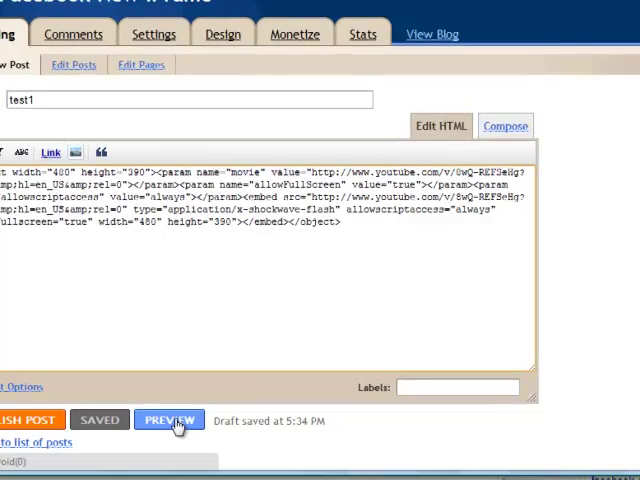
{"action": "left_click", "coordinate": [178, 424]}
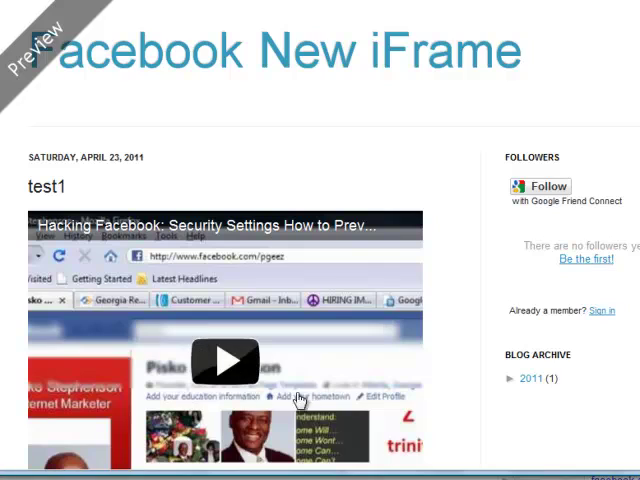
Play the Facebook security video embedded in the test1 preview.
{"action": "left_click", "coordinate": [230, 362]}
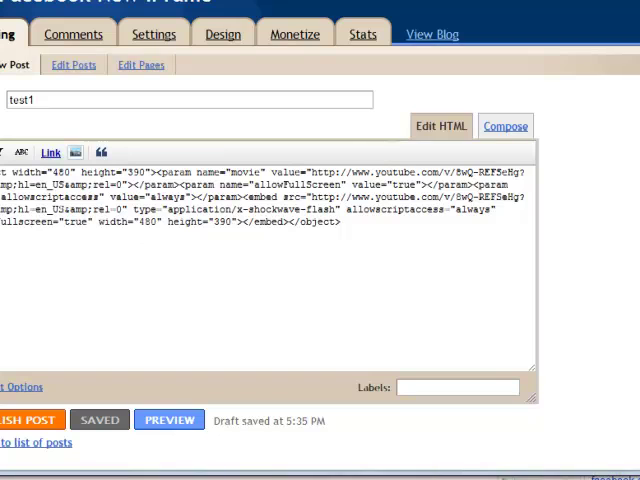
Launch Notepad, type facebook.com/2freefanpagetemplates, then briefly select and deselect the line.
{"action": "key", "text": "super"}
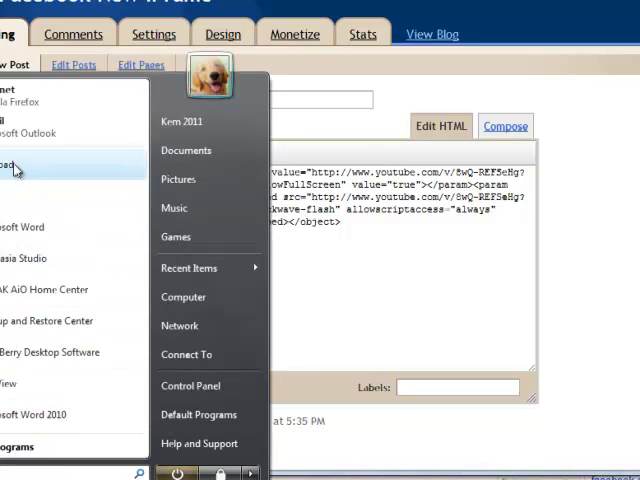
{"action": "left_click", "coordinate": [17, 164]}
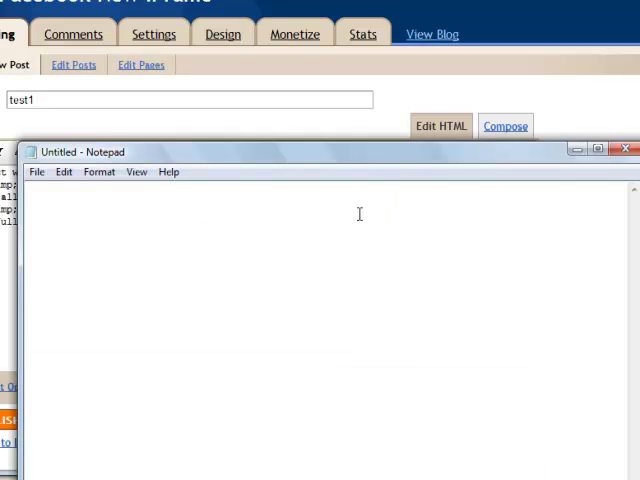
{"action": "type", "text": "face"}
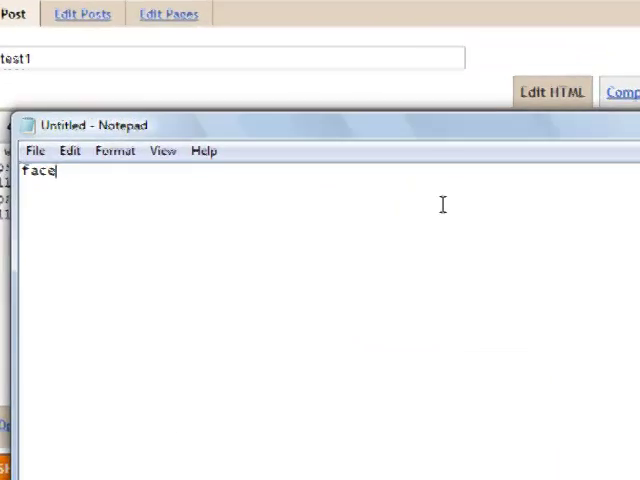
{"action": "type", "text": "v"}
{"action": "key", "text": "BackSpace"}
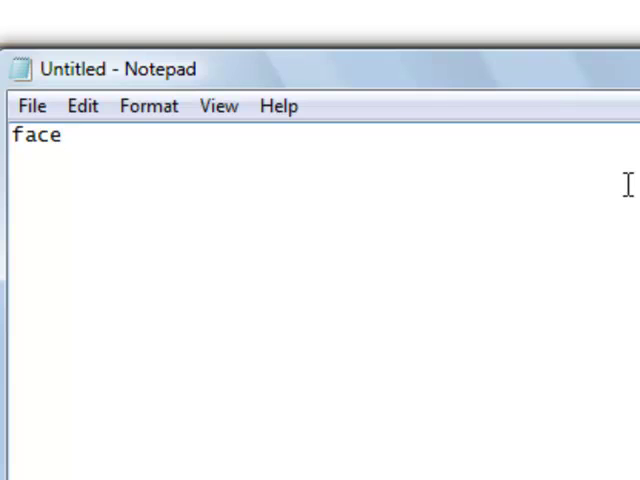
{"action": "type", "text": "book.c"}
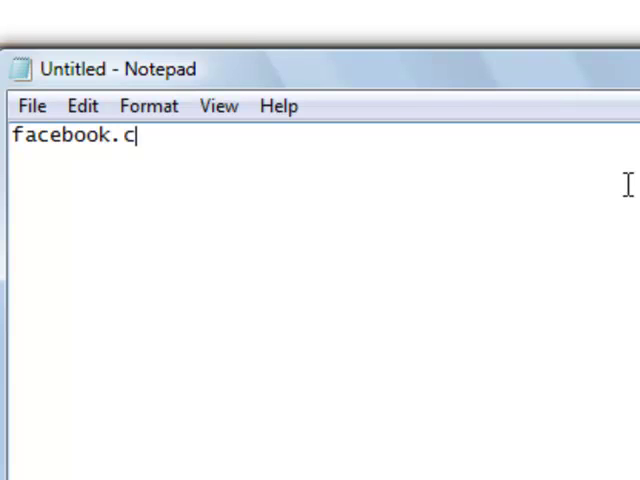
{"action": "type", "text": "om/2fr"}
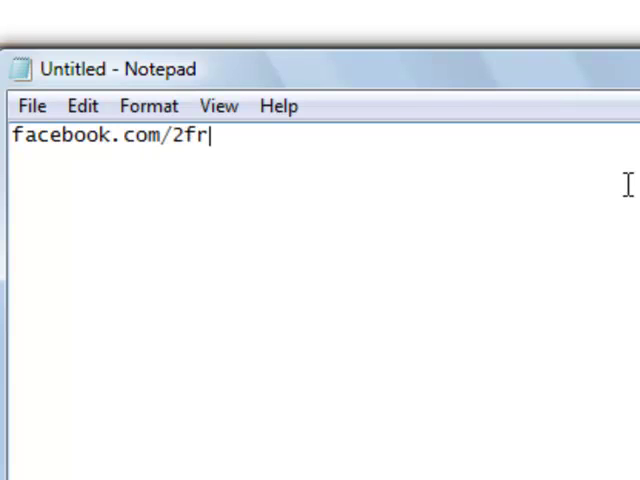
{"action": "type", "text": "eefanpa"}
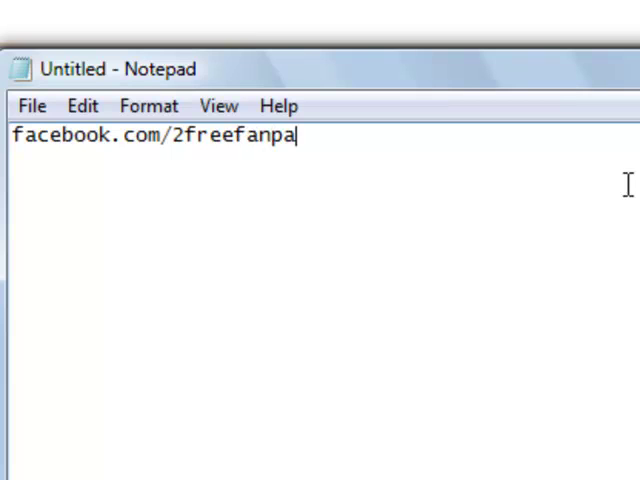
{"action": "type", "text": "getempla"}
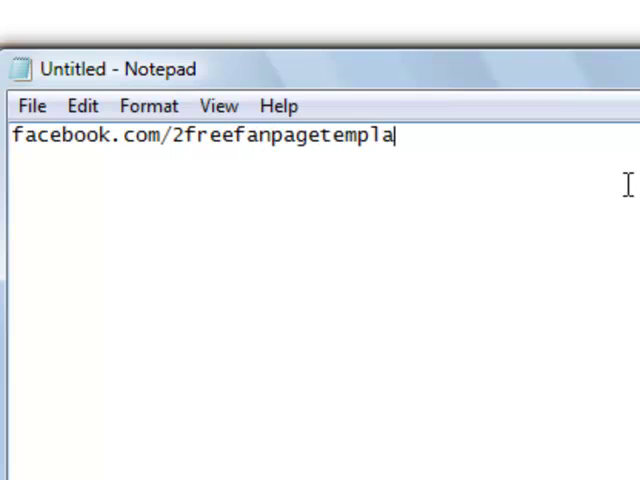
{"action": "type", "text": "tes"}
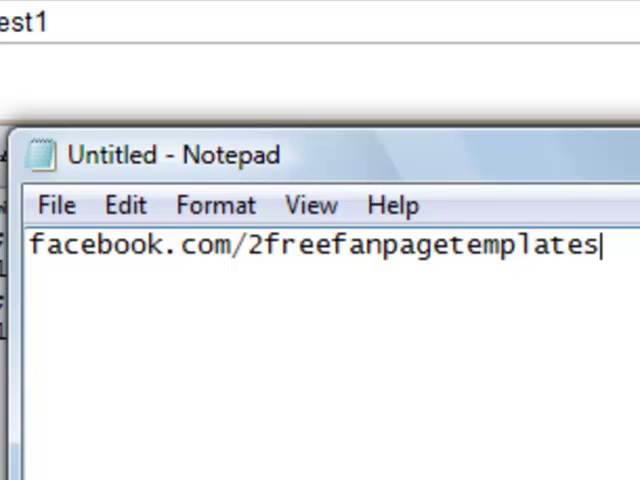
{"action": "left_click_drag", "start_coordinate": [636, 246], "coordinate": [30, 246]}
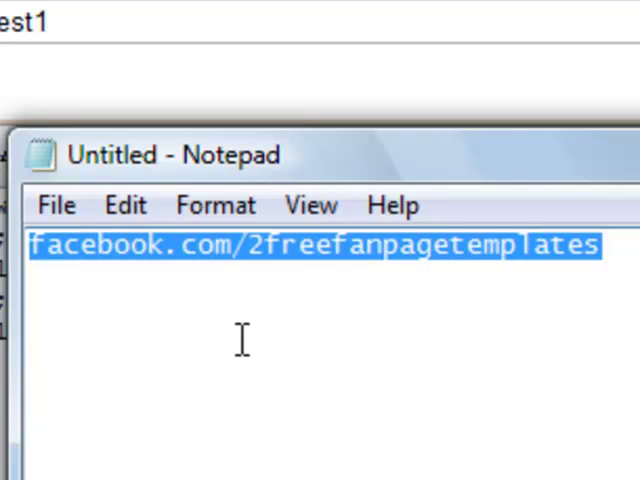
{"action": "left_click", "coordinate": [620, 300]}
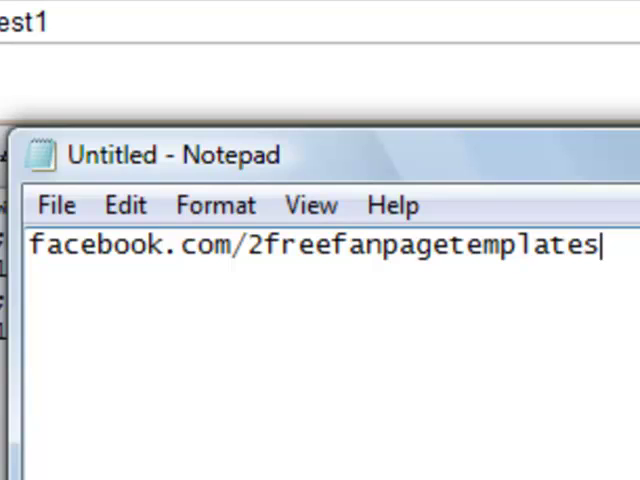